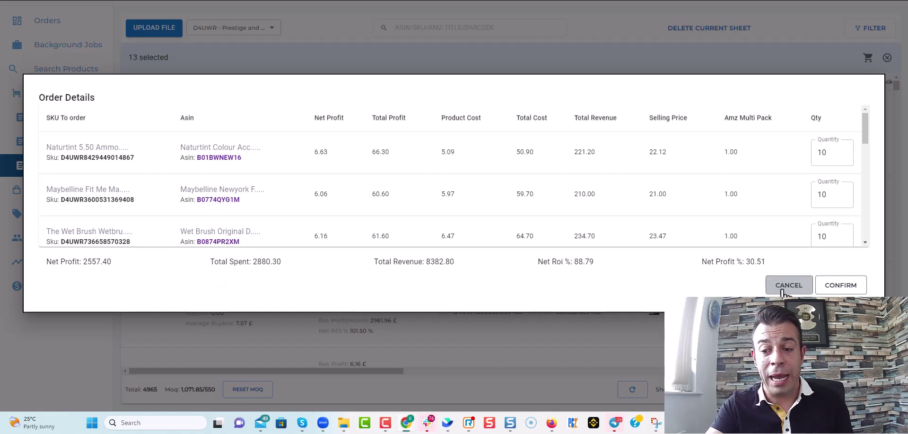
# Cancel the order details without confirming and look through the list of supplier price files, keeping the current D4UWR sheet
pyautogui.click(787, 285)
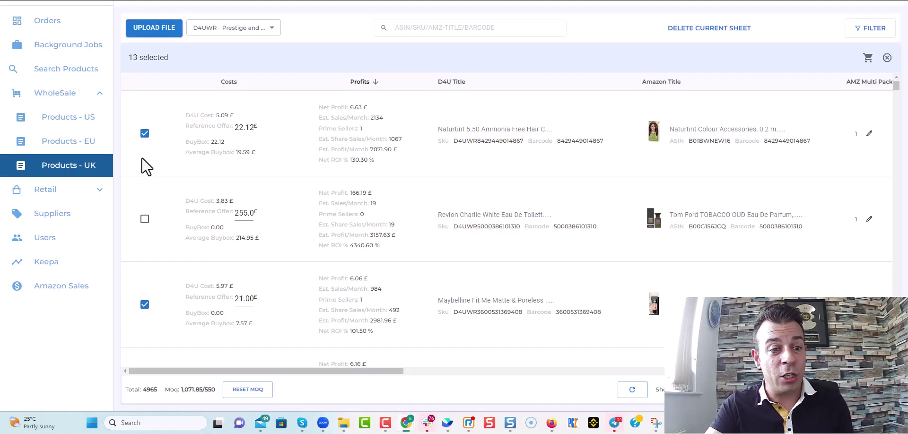
pyautogui.click(271, 28)
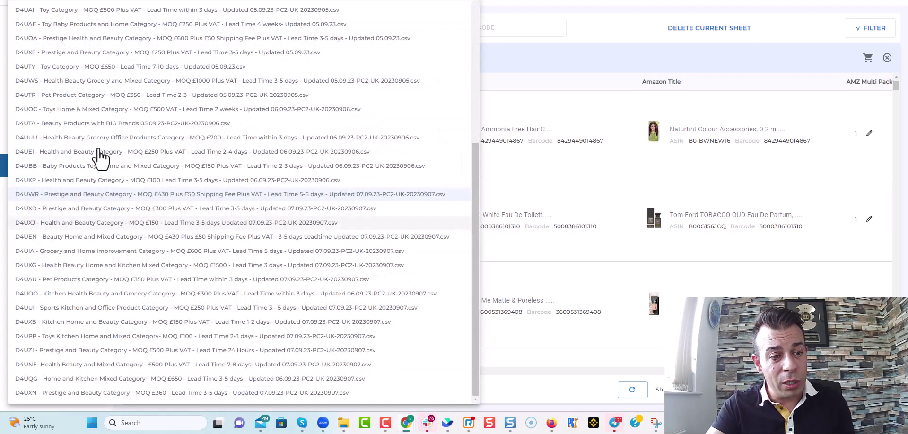
pyautogui.click(593, 49)
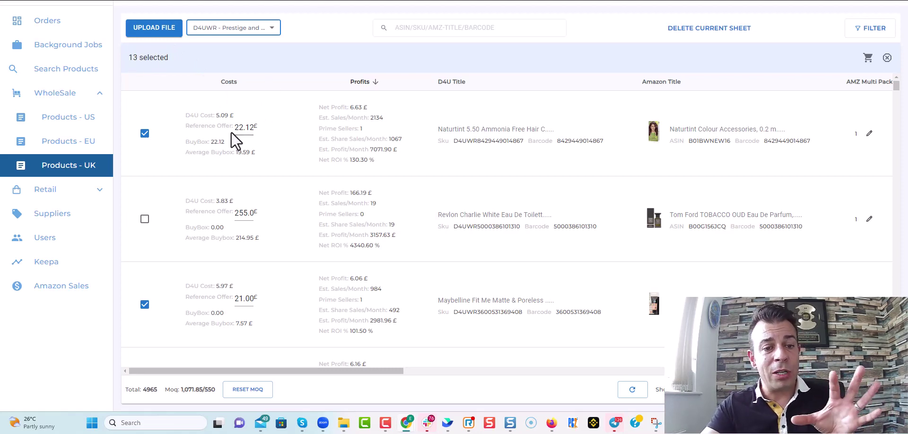
# Examine the Naturtint product's D4U cost, net profit and estimated monthly sales
pyautogui.click(186, 118)
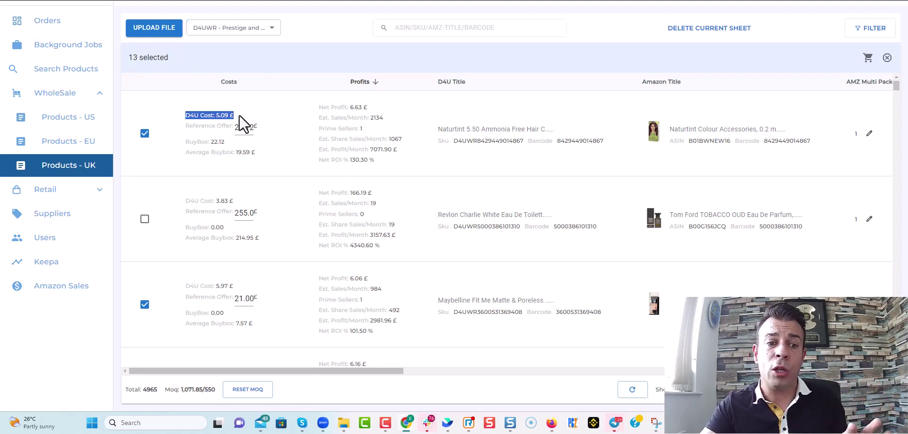
pyautogui.click(324, 107)
pyautogui.moveTo(374, 108); pyautogui.dragTo(373, 103)
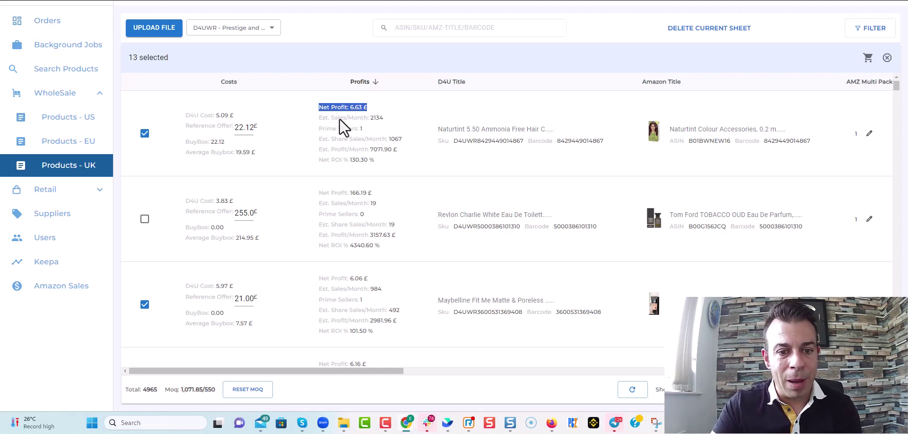
pyautogui.click(385, 117)
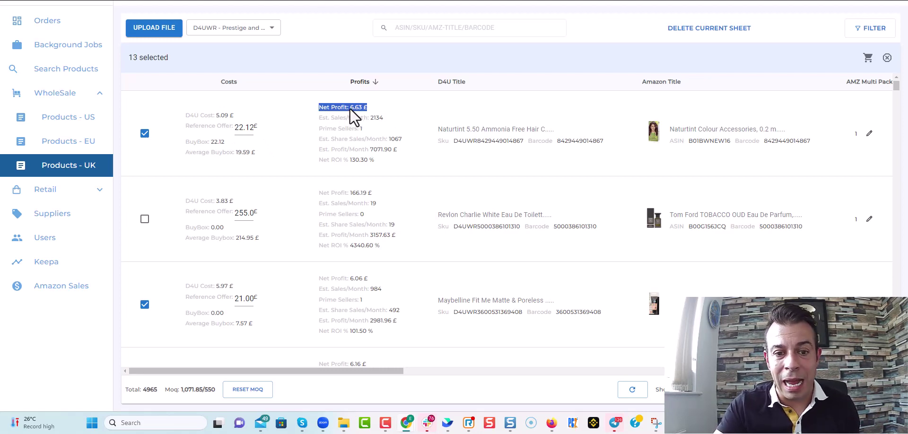
pyautogui.moveTo(350, 108)
pyautogui.mouseDown()
pyautogui.moveTo(361, 107)
pyautogui.moveTo(350, 112)
pyautogui.mouseUp()
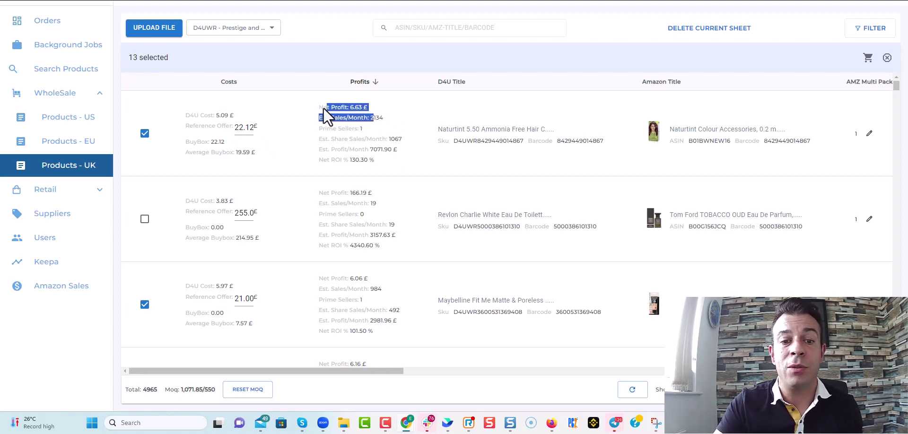
pyautogui.click(367, 137)
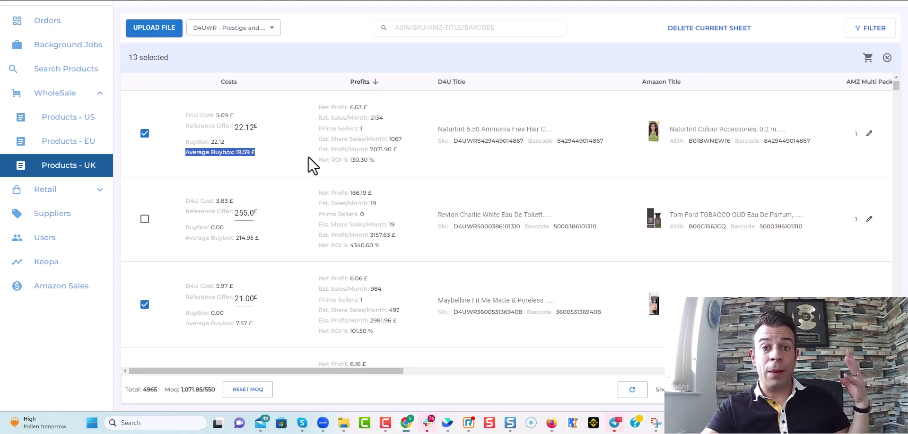
# Compare the Naturtint product's prime sellers and estimated sales with its reference offer, BuyBox and average BuyBox prices
pyautogui.click(277, 154)
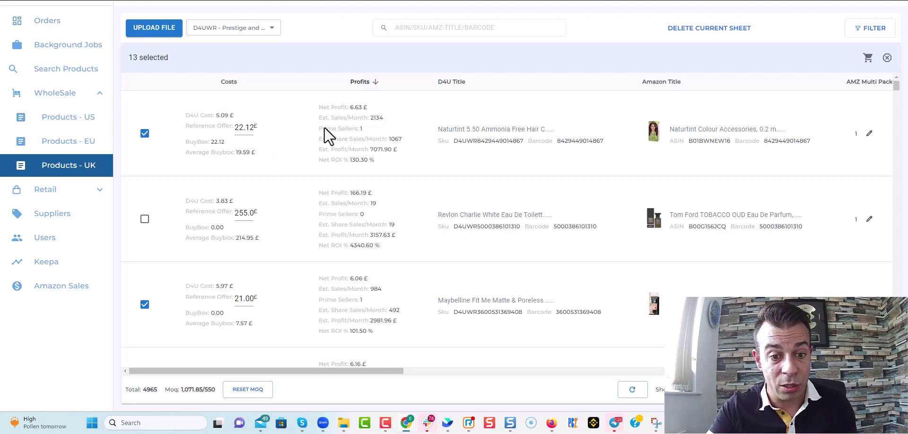
pyautogui.moveTo(363, 127); pyautogui.dragTo(367, 129)
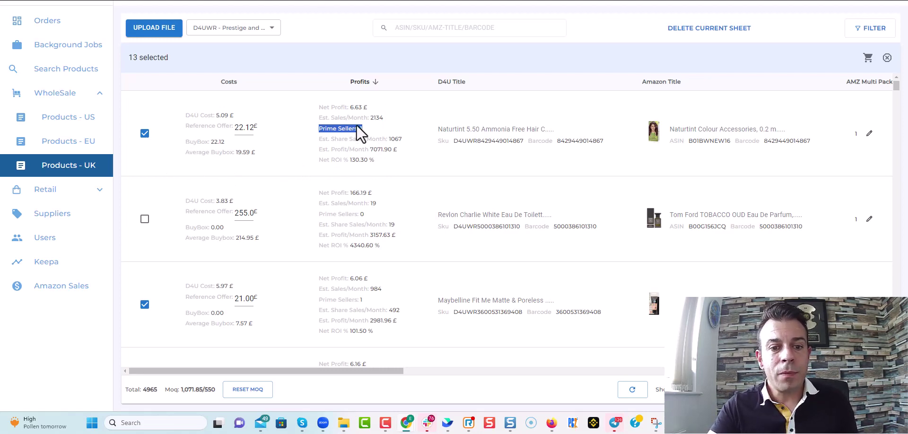
pyautogui.moveTo(385, 118); pyautogui.dragTo(310, 118)
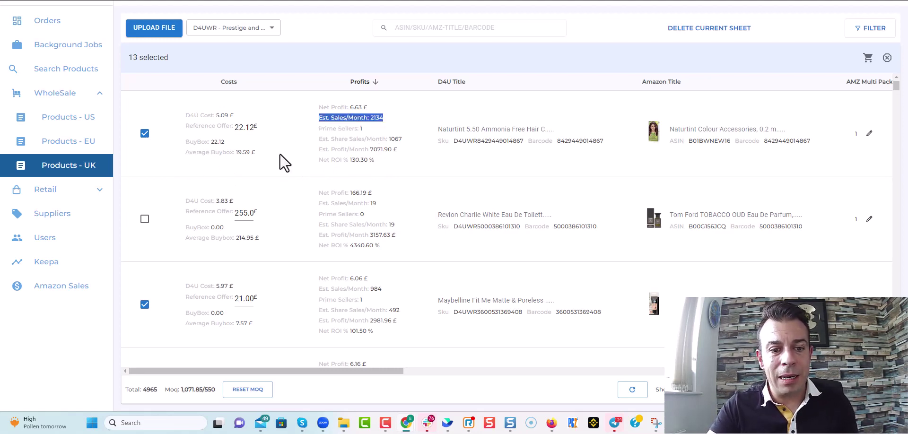
pyautogui.moveTo(255, 151); pyautogui.dragTo(172, 136)
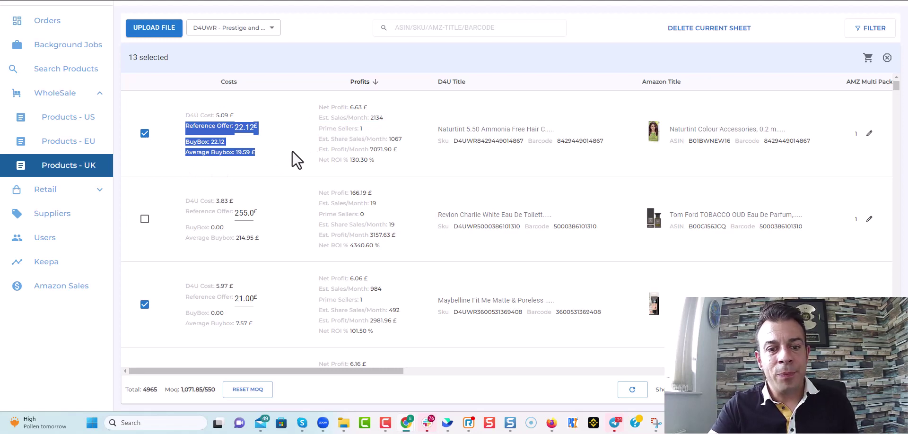
pyautogui.moveTo(370, 109); pyautogui.dragTo(312, 112)
# Examine the Maybelline Fit Me product's reference offer, average BuyBox price and estimated monthly sales
pyautogui.scroll(-2, 237, 251)
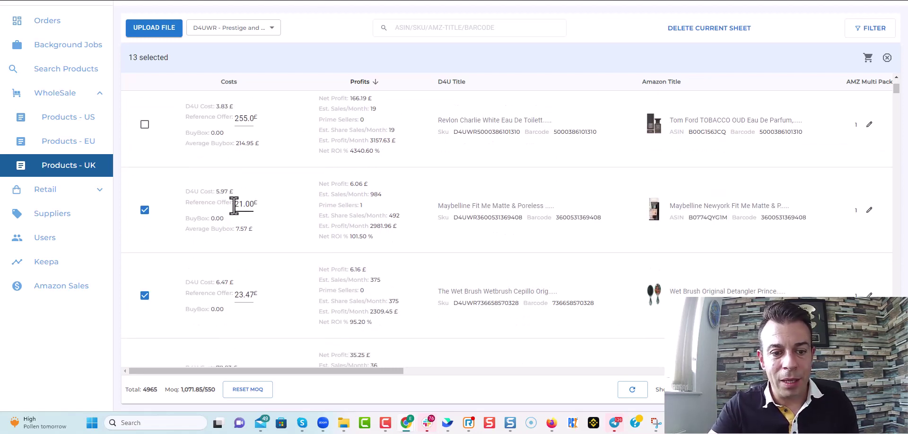
pyautogui.doubleClick(249, 204)
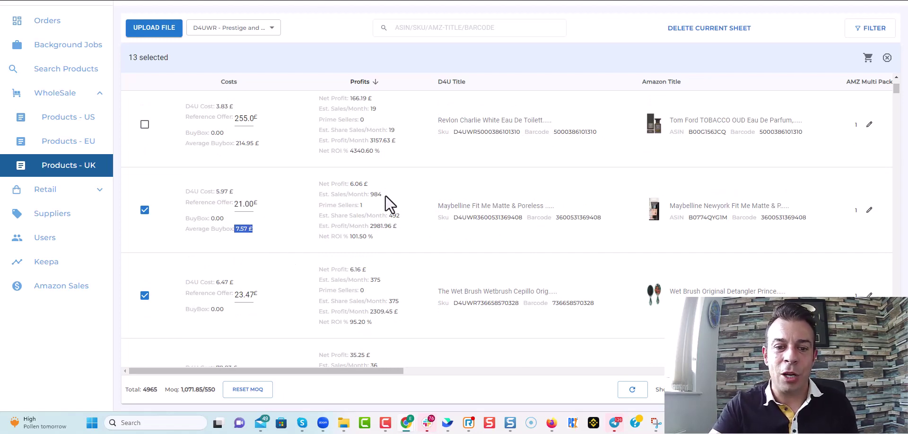
pyautogui.moveTo(386, 194); pyautogui.dragTo(308, 198)
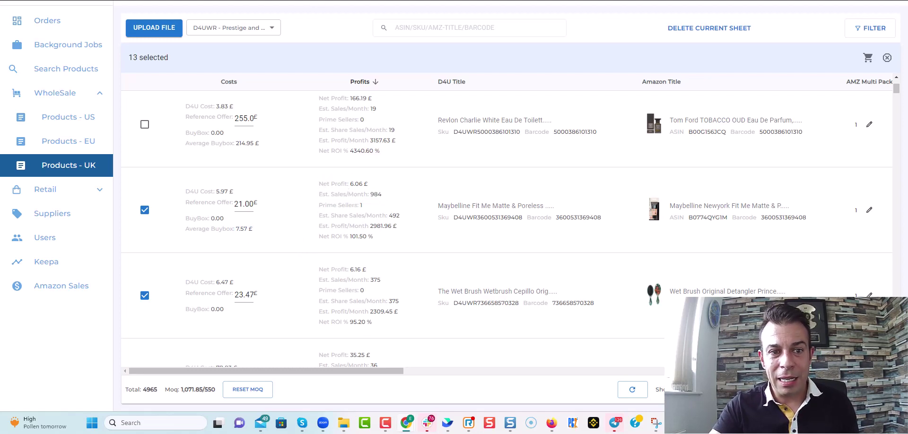
# Open the Maybelline Fit Me product's Amazon listing, check its availability and return to the product sheet
pyautogui.click(654, 209)
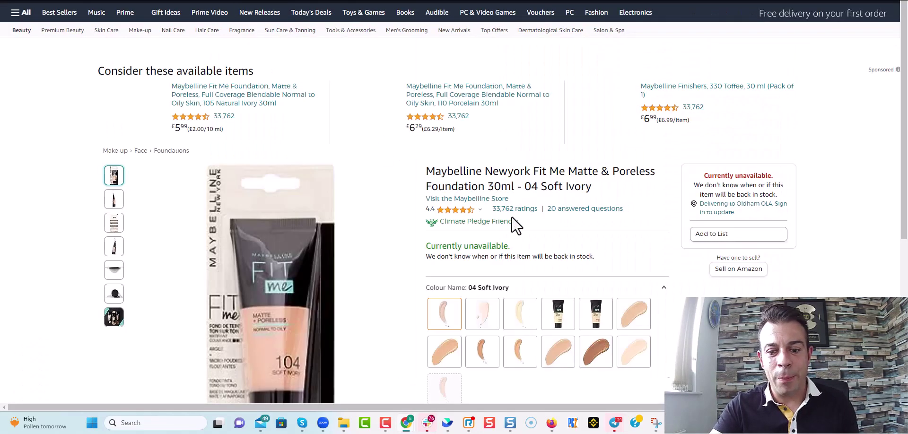
pyautogui.scroll(-5, 732, 194)
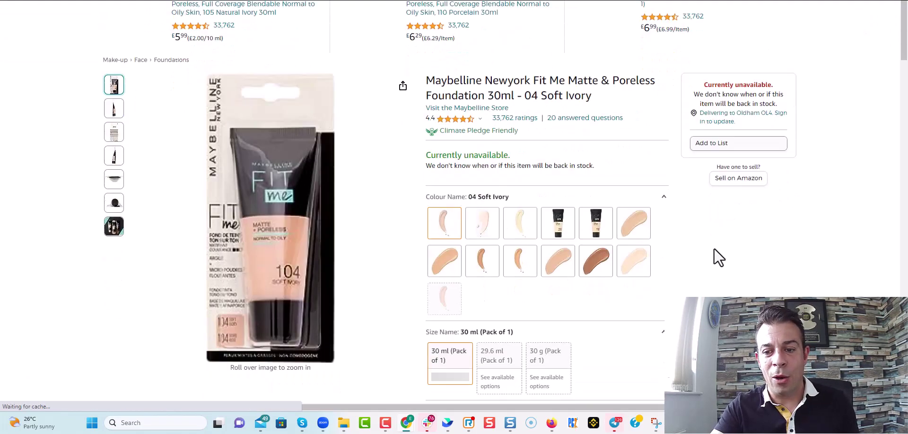
pyautogui.scroll(-1, 711, 259)
pyautogui.hotkey('ctrl', 'w')
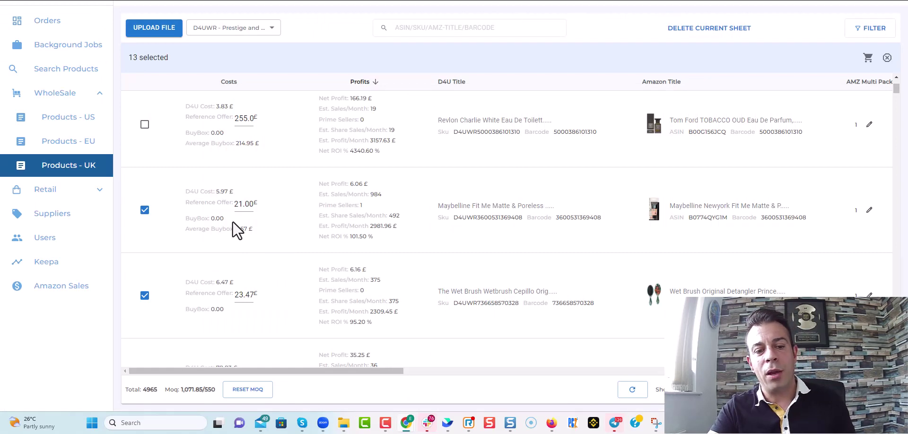
# Compare the Maybelline product's average BuyBox price in the sheet with the Keepa price history on its Amazon listing
pyautogui.moveTo(247, 231); pyautogui.dragTo(177, 232)
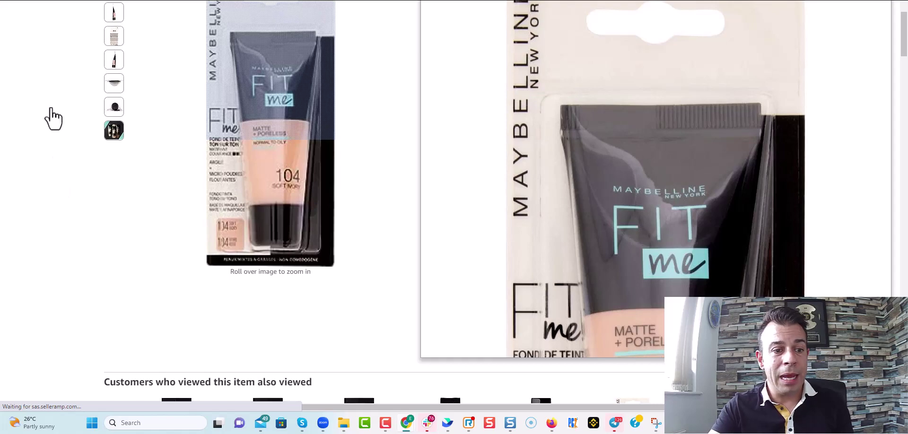
pyautogui.scroll(-3, 40, 249)
pyautogui.scroll(-2, 36, 220)
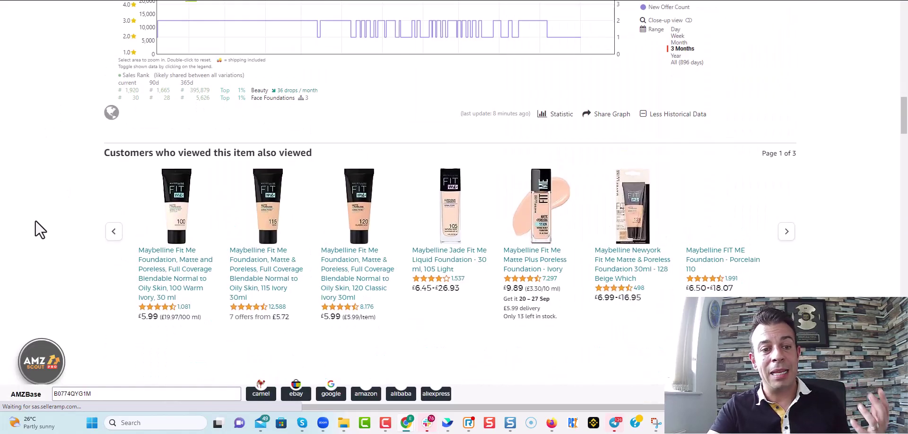
pyautogui.scroll(5, 35, 219)
pyautogui.scroll(2, 35, 219)
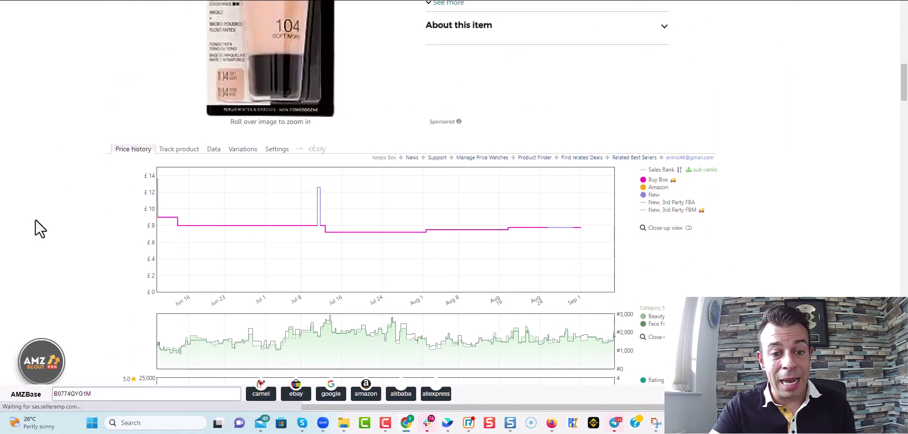
pyautogui.scroll(-1, 35, 219)
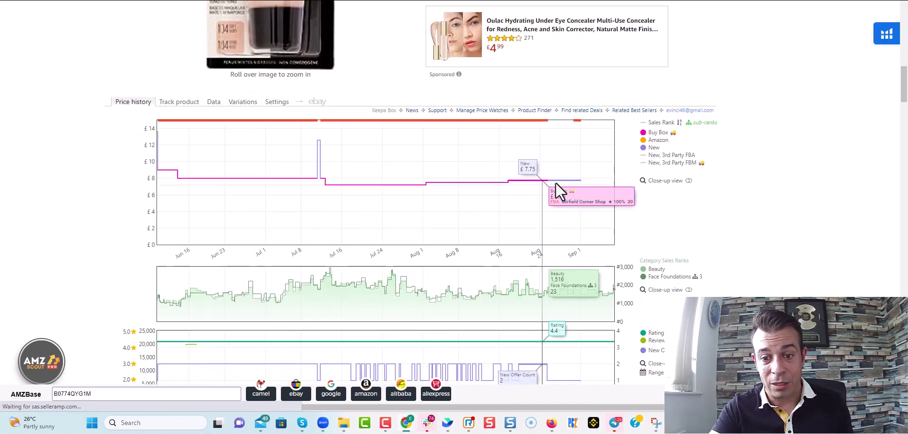
pyautogui.click(127, 1)
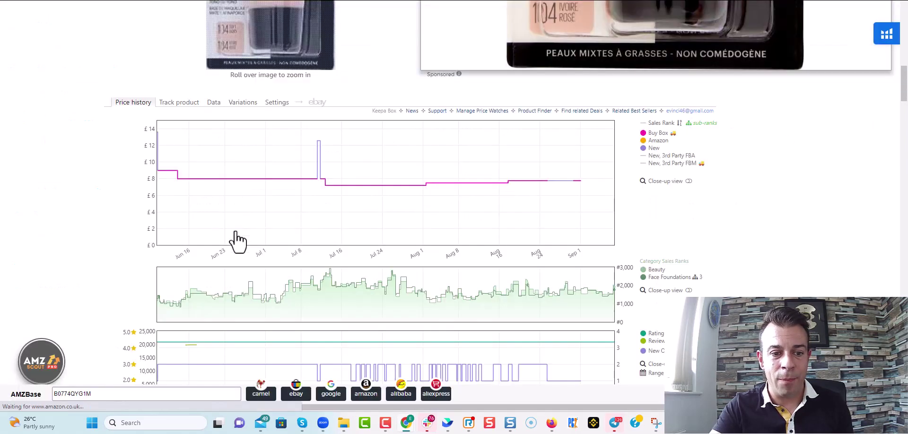
# Show the Keepa offers data for the Maybelline listing with historical offers included and examine the sellers and prices
pyautogui.click(214, 103)
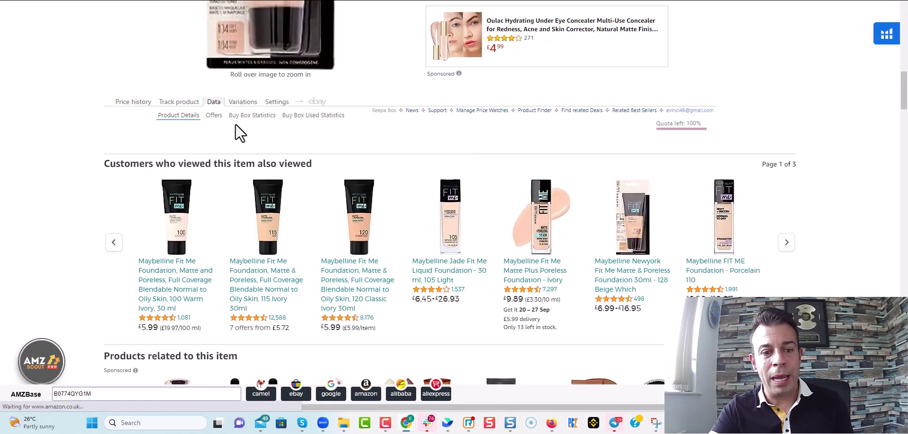
pyautogui.click(213, 116)
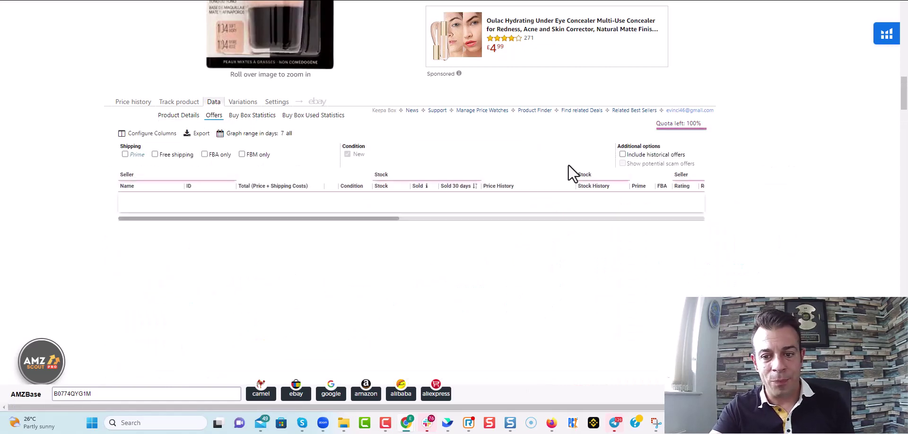
pyautogui.click(622, 155)
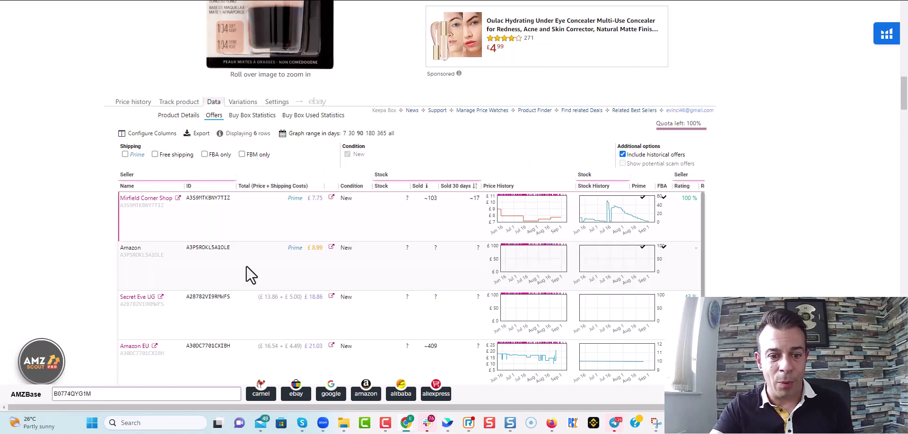
pyautogui.scroll(-1, 248, 272)
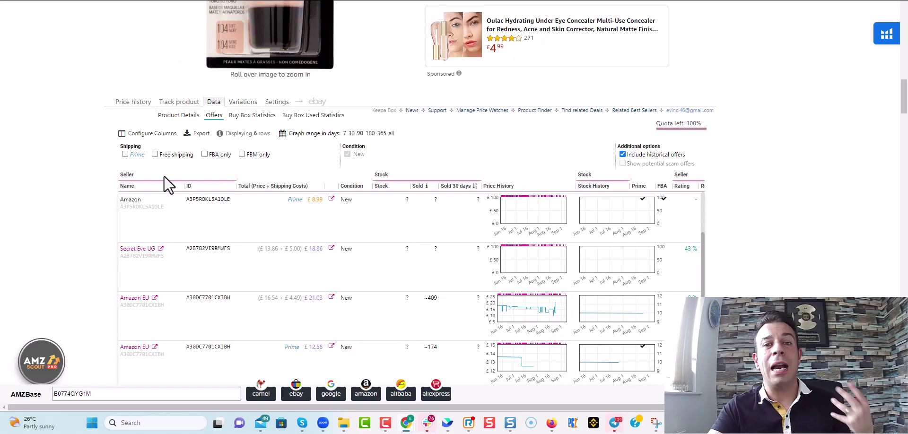
# Check the SellerAmp estimated sales and colour variations on the Maybelline Amazon listing, then switch back to the product sheet
pyautogui.hotkey('alt', 'Tab')
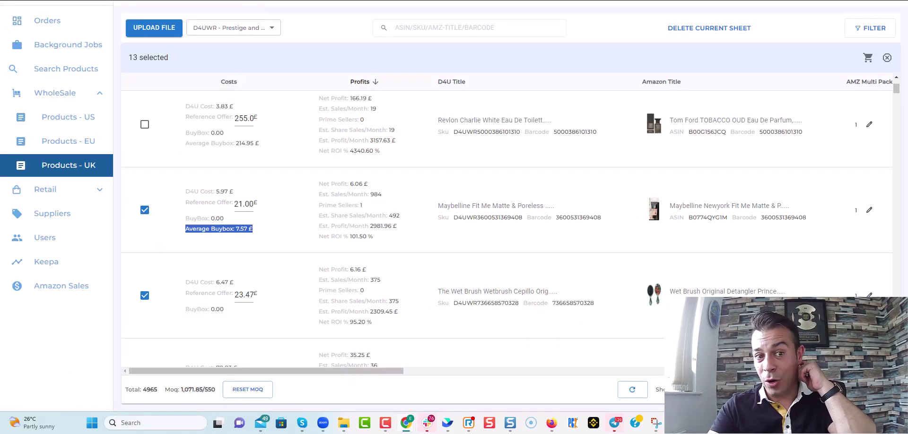
pyautogui.hotkey('alt', 'Tab')
pyautogui.scroll(5, 665, 294)
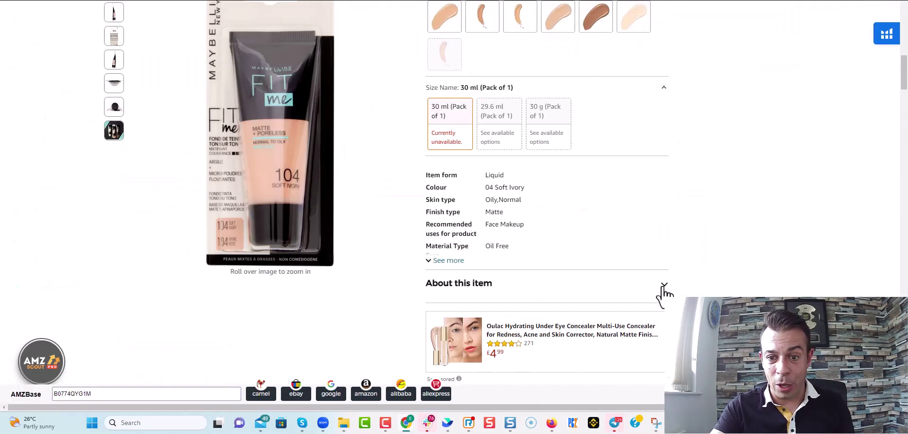
pyautogui.scroll(5, 664, 294)
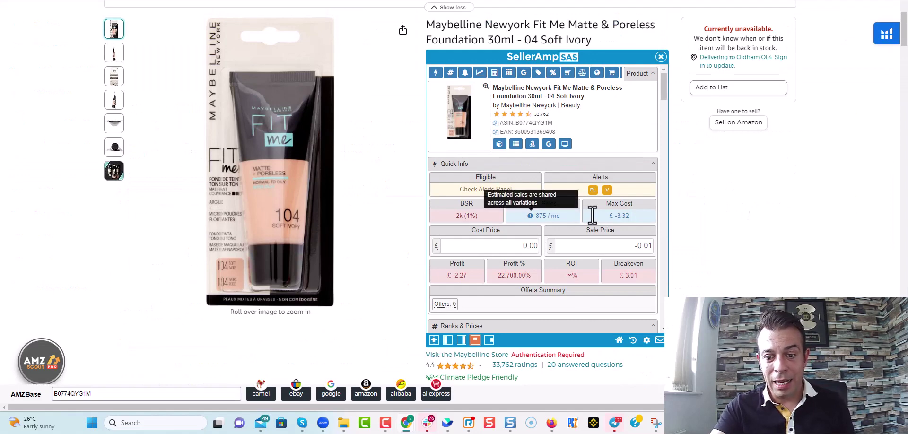
pyautogui.scroll(-3, 523, 320)
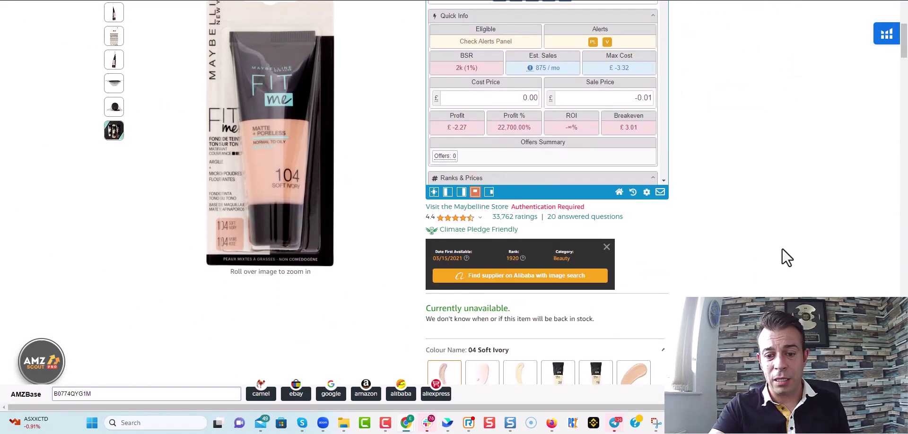
pyautogui.scroll(-3, 417, 310)
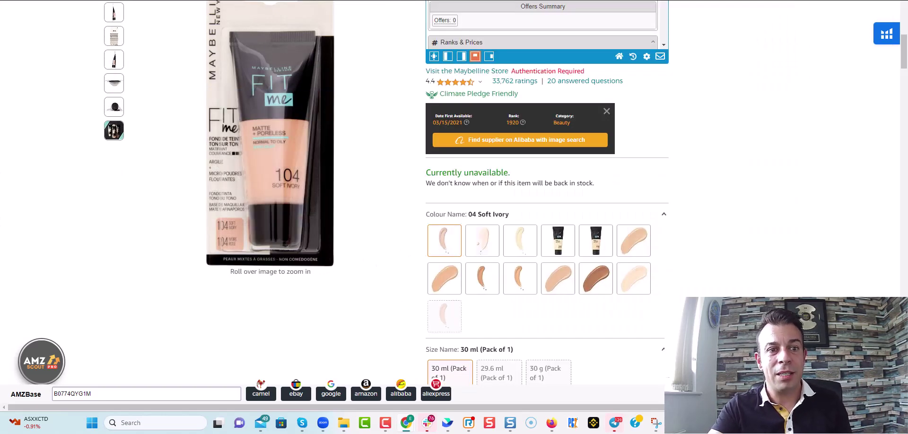
pyautogui.hotkey('alt', 'Tab')
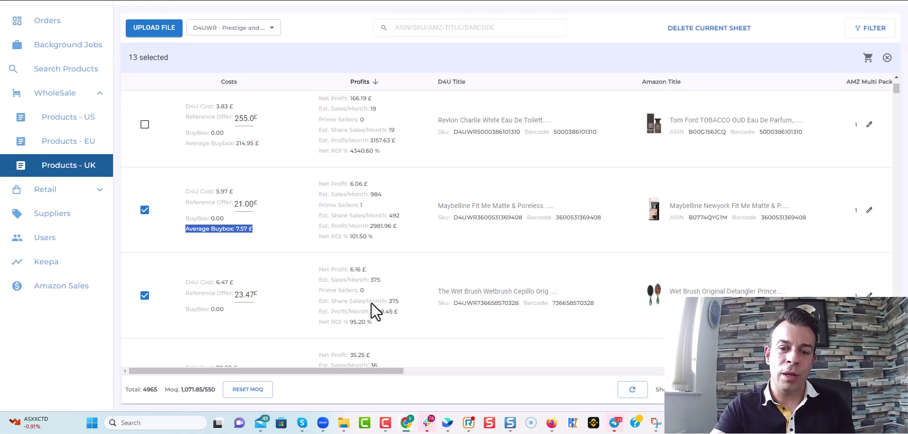
# Review the Wet Brush product's reference offer, BuyBox, profit figures and Amazon title in the product sheet
pyautogui.scroll(-1, 370, 303)
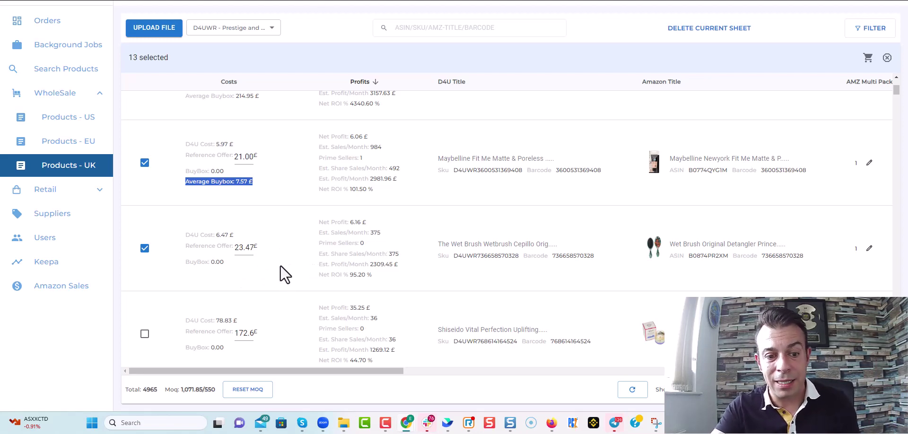
pyautogui.scroll(-3, 286, 267)
pyautogui.scroll(2, 287, 261)
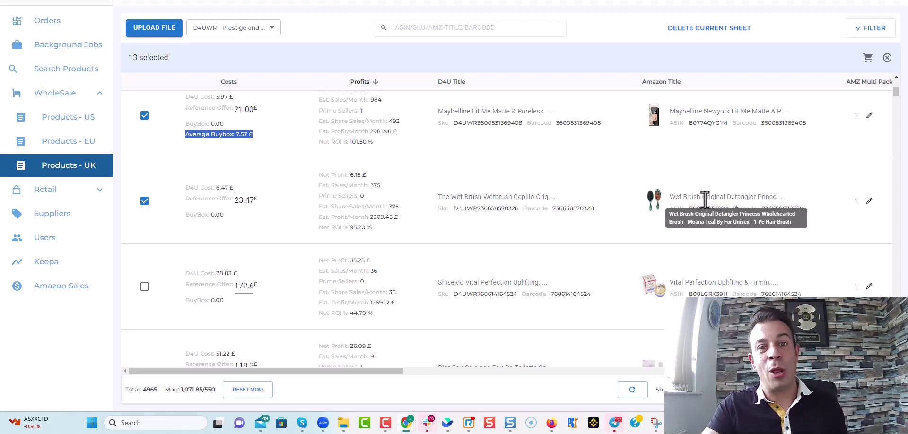
# Open the order details for the 13 selected products, check the overall net profit and net profit percentage, and close them without confirming
pyautogui.scroll(-1, 175, 282)
pyautogui.scroll(-6, 175, 283)
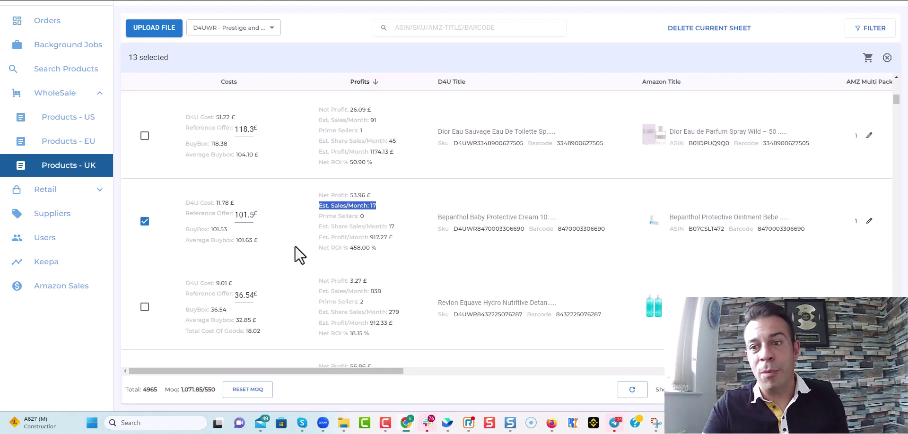
pyautogui.click(861, 65)
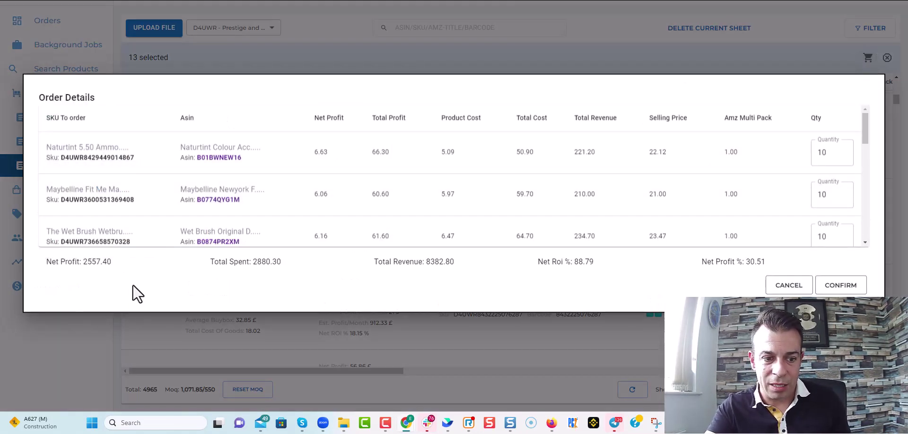
pyautogui.moveTo(111, 261); pyautogui.dragTo(81, 269)
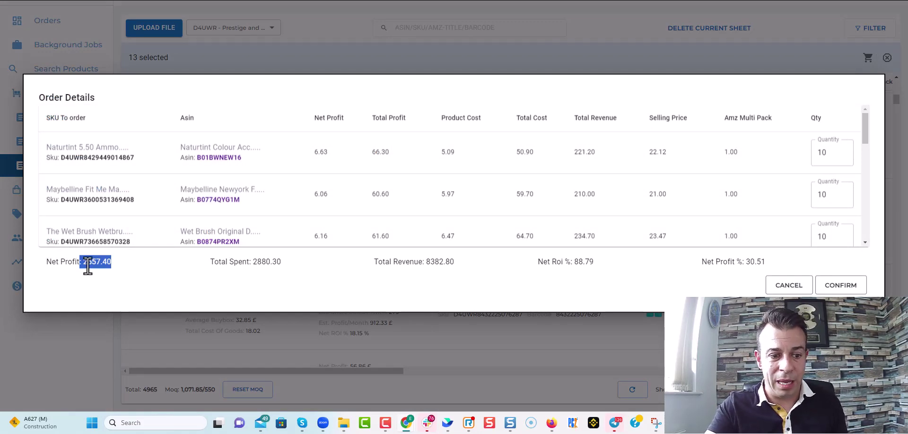
pyautogui.tripleClick(87, 264)
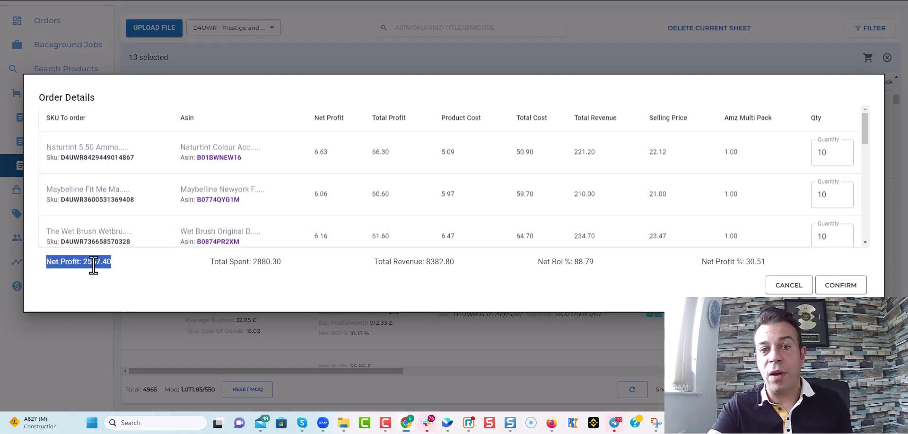
pyautogui.click(802, 287)
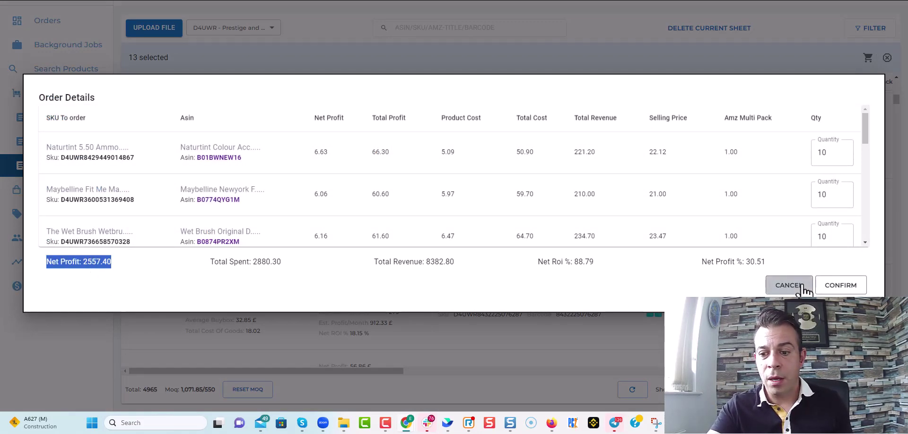
pyautogui.moveTo(773, 268); pyautogui.dragTo(695, 277)
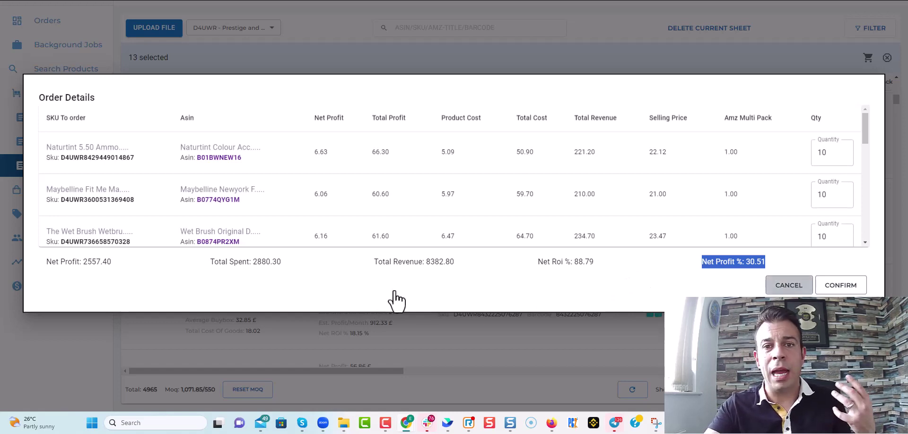
pyautogui.press('Escape')
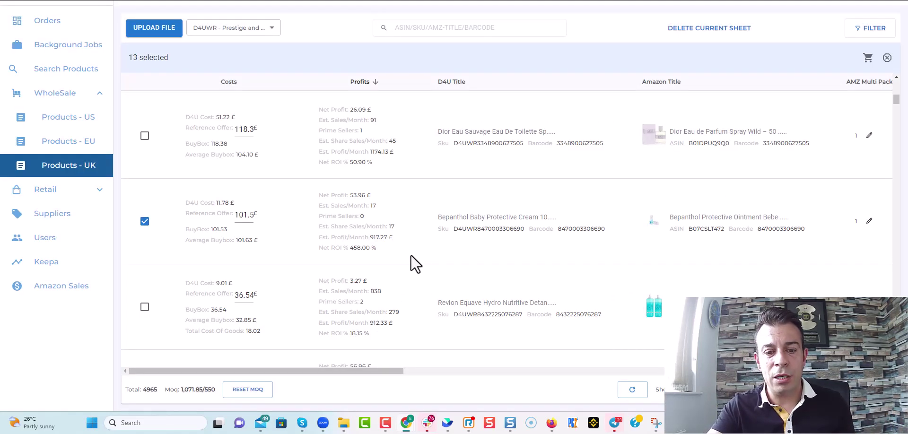
# Review the Lacer Duplo product's net profit, estimated monthly sales, reference offer and average BuyBox price in the product sheet
pyautogui.scroll(-1, 411, 254)
pyautogui.scroll(-1, 416, 259)
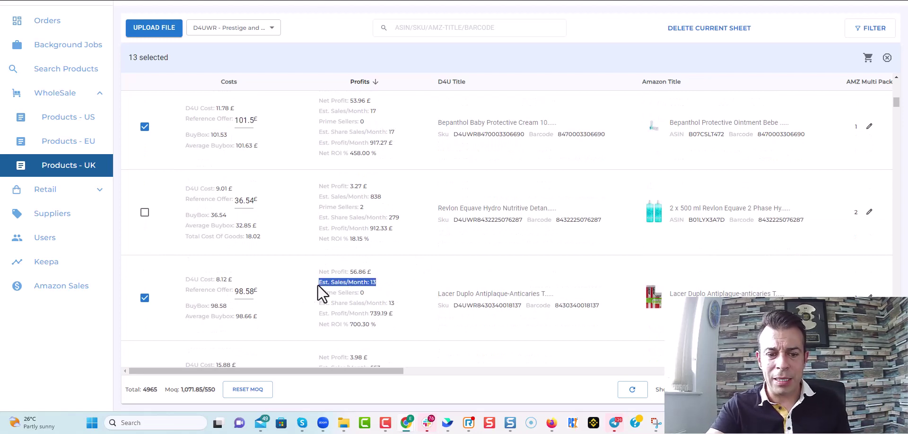
pyautogui.tripleClick(326, 274)
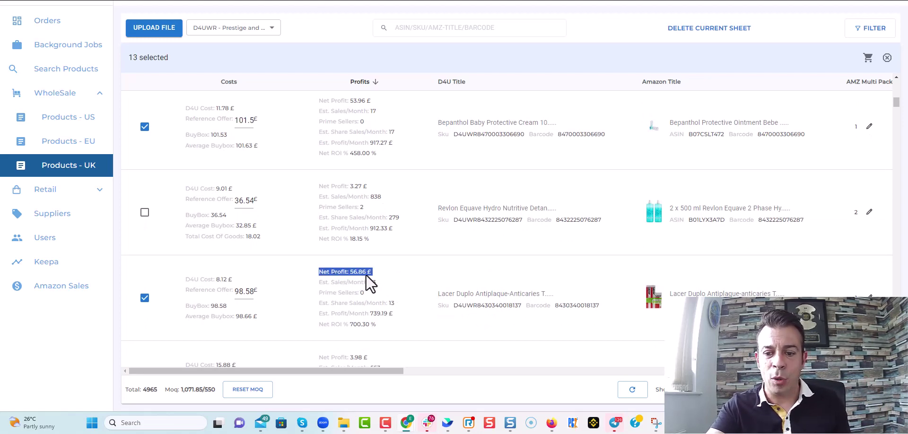
pyautogui.scroll(-2, 586, 286)
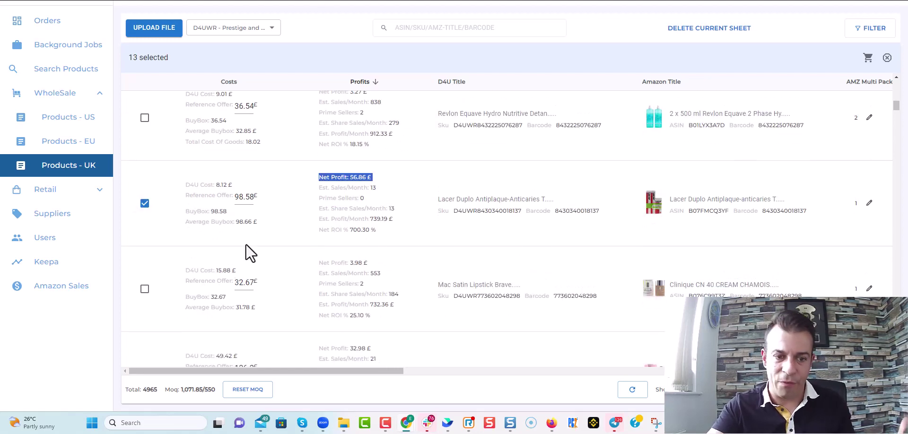
pyautogui.scroll(-1, 255, 253)
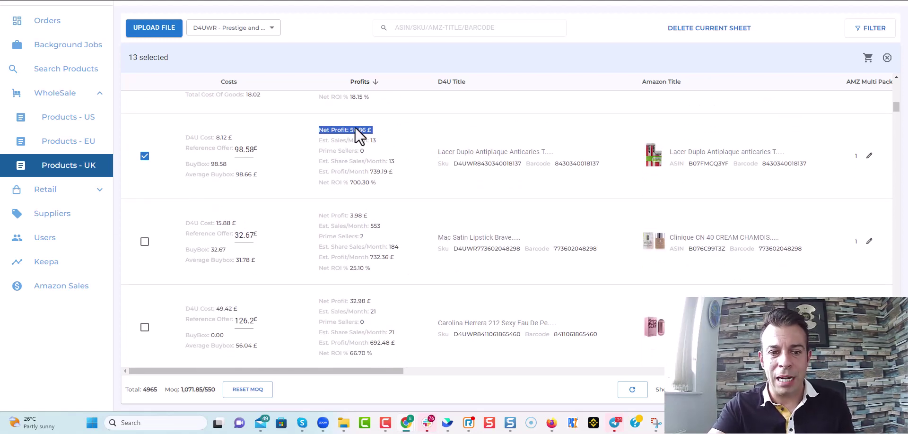
pyautogui.moveTo(262, 174); pyautogui.dragTo(154, 181)
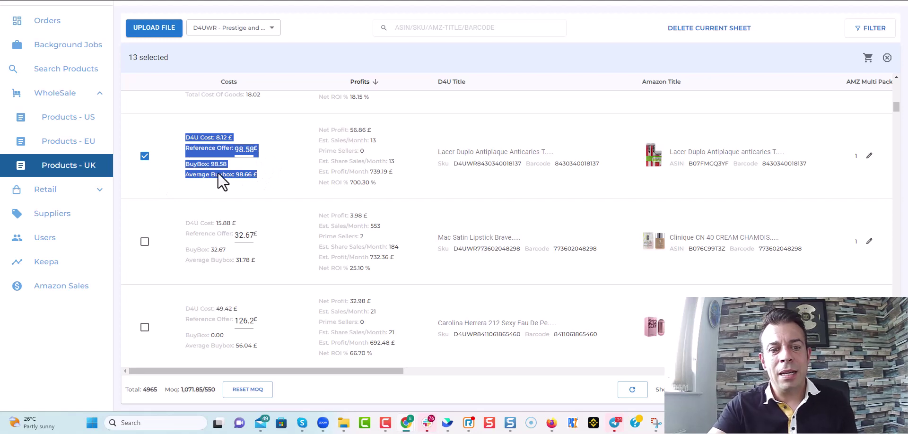
pyautogui.click(235, 188)
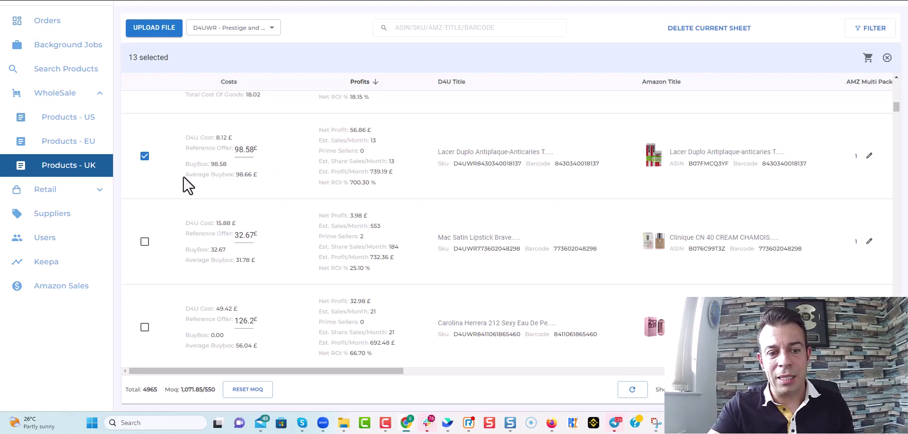
pyautogui.moveTo(266, 174); pyautogui.dragTo(169, 175)
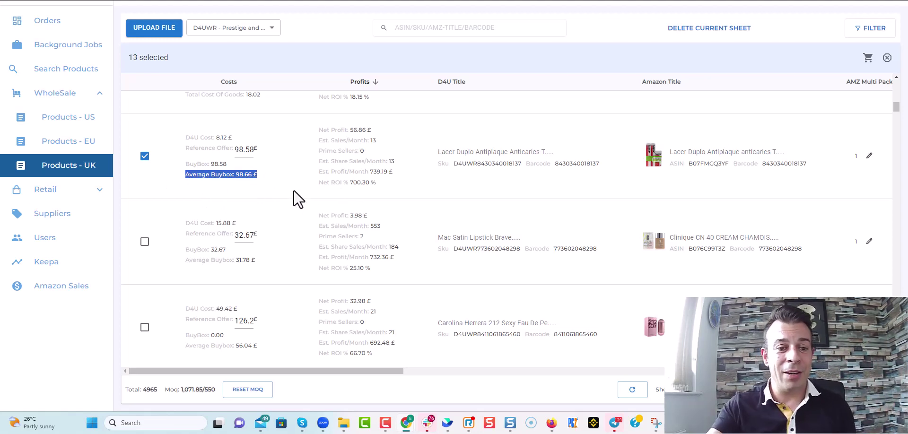
# Find the selected Britney Spears Midnight Fantasy product in the sheet and check its estimated monthly sales
pyautogui.scroll(-5, 293, 190)
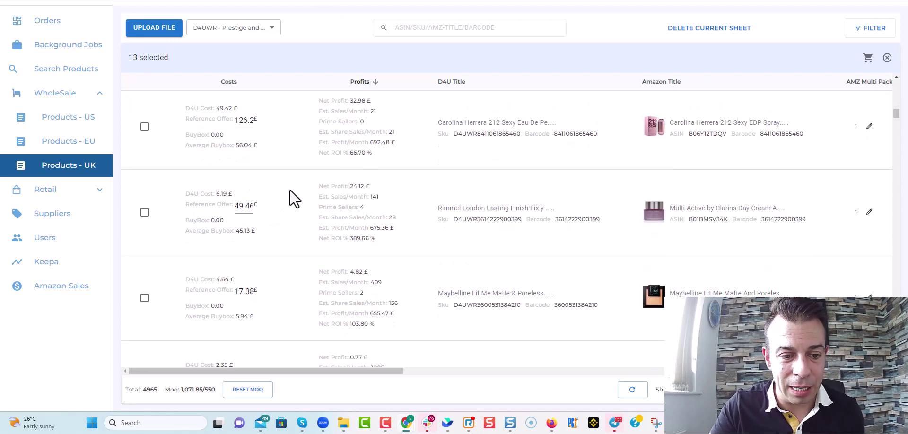
pyautogui.scroll(-8, 291, 192)
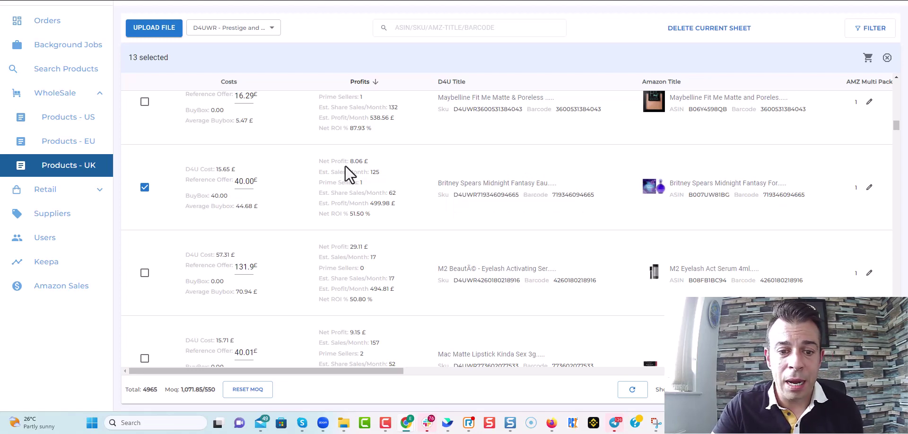
pyautogui.moveTo(381, 172); pyautogui.dragTo(297, 177)
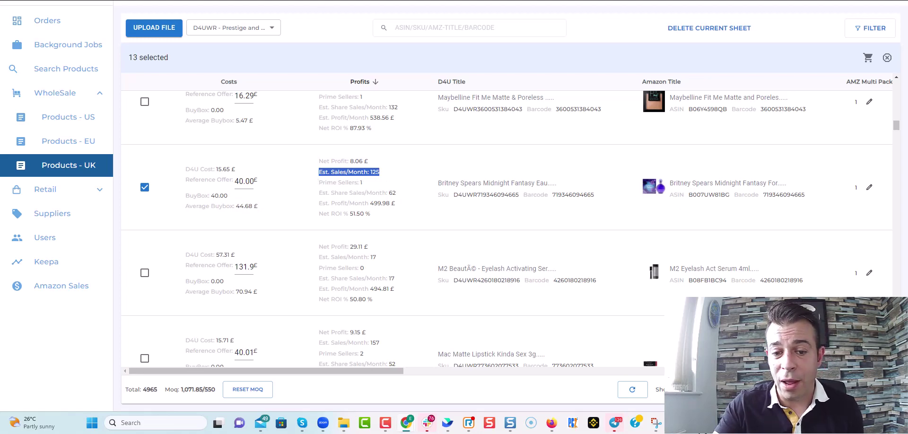
# Switch to Calculator and multiply the Britney Spears product's 8.06 net profit by 50 units, keeping its sheet figures uncovered
pyautogui.click(697, 423)
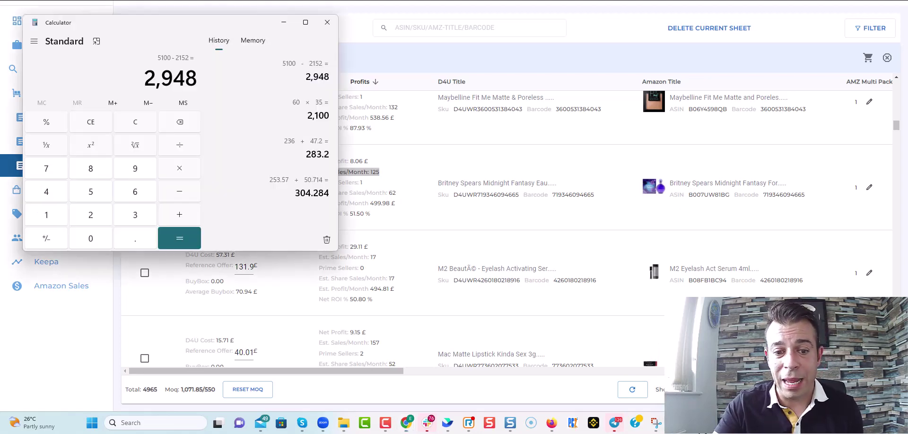
pyautogui.click(91, 170)
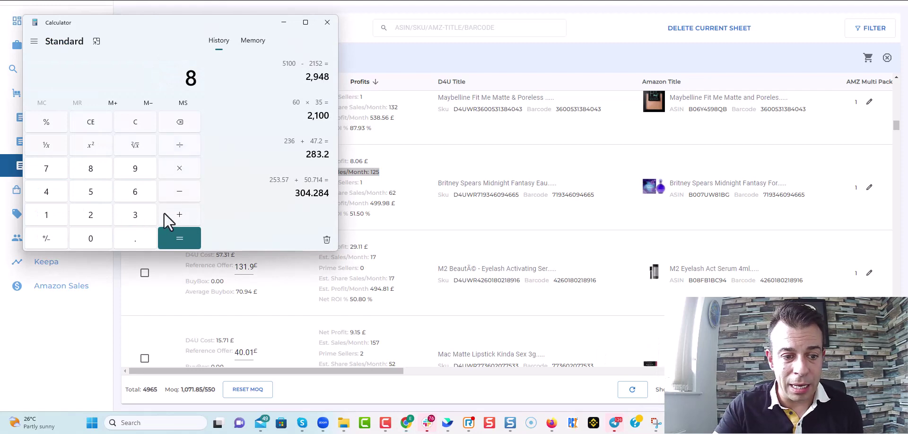
pyautogui.click(137, 236)
pyautogui.click(95, 233)
pyautogui.click(134, 195)
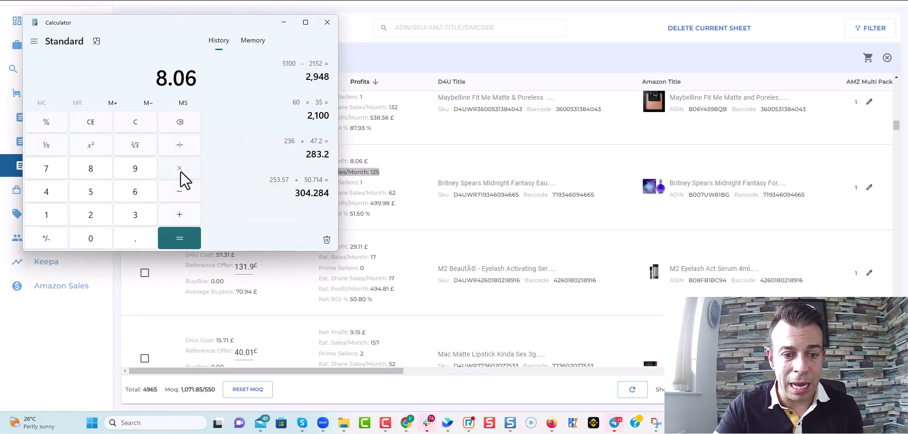
pyautogui.click(181, 171)
pyautogui.moveTo(178, 22); pyautogui.dragTo(628, 55)
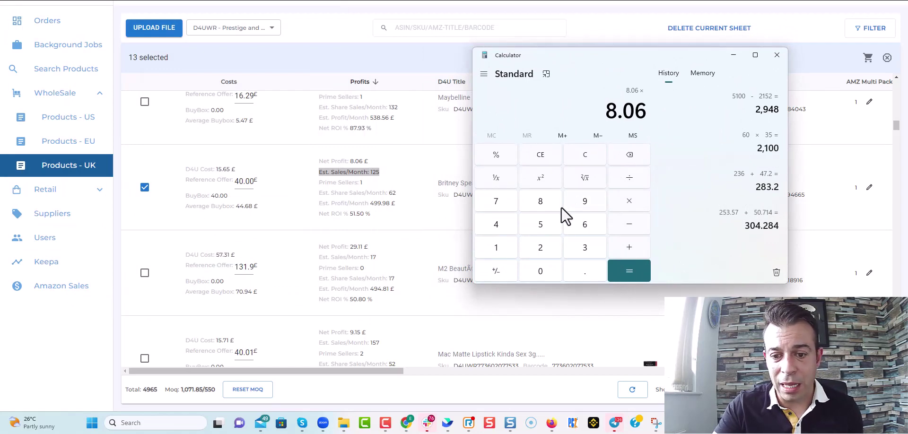
pyautogui.click(542, 223)
pyautogui.click(534, 270)
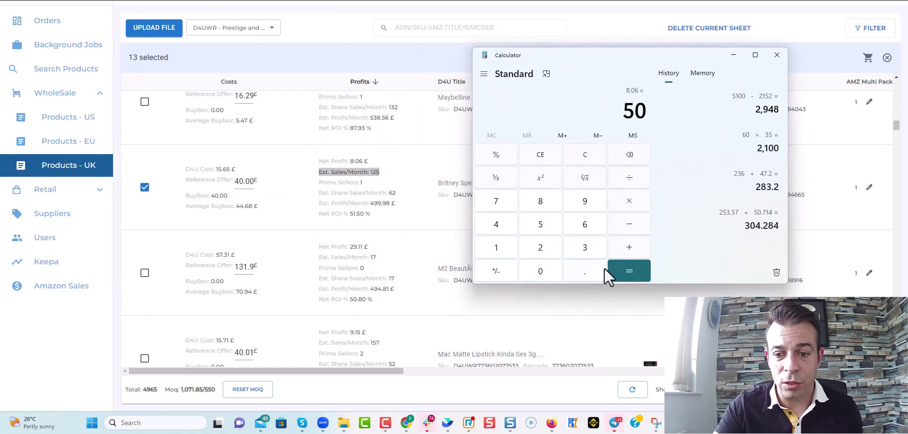
pyautogui.click(621, 267)
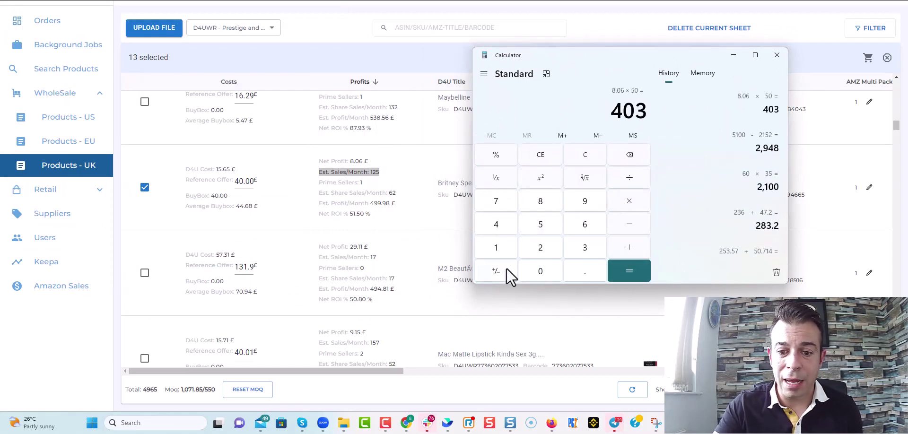
# Calculate the profit for a smaller quantity as 8 × 20, then return to the product sheet
pyautogui.write('8')
pyautogui.write('*20')
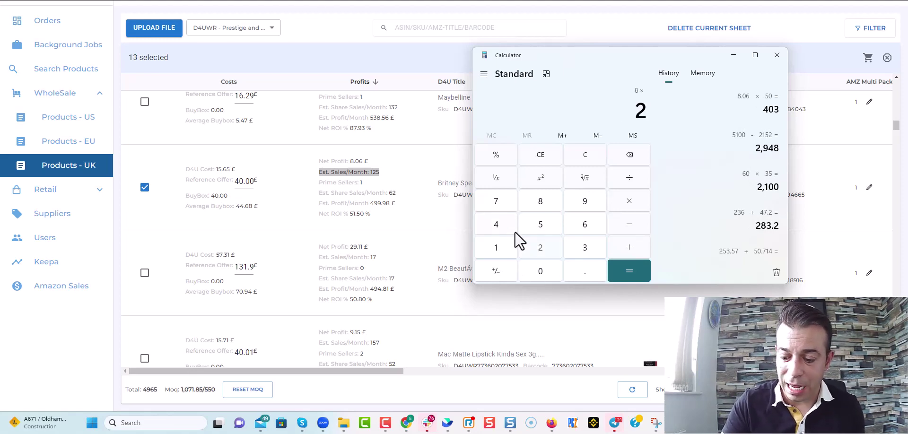
pyautogui.press('Return')
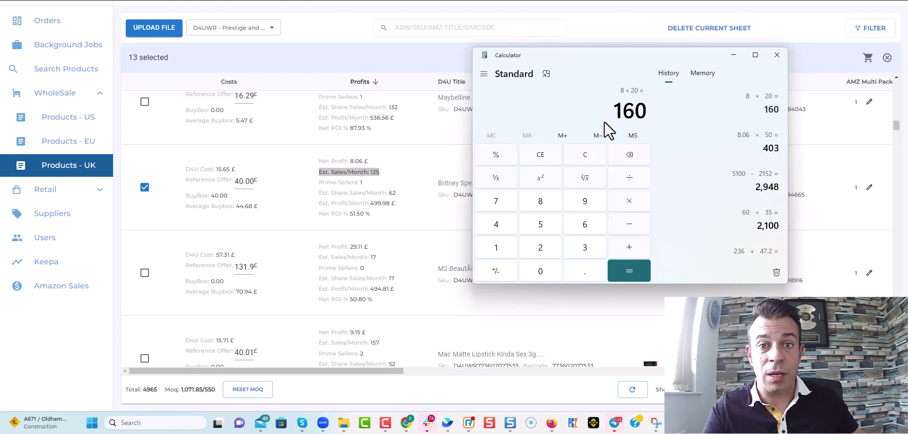
pyautogui.click(413, 187)
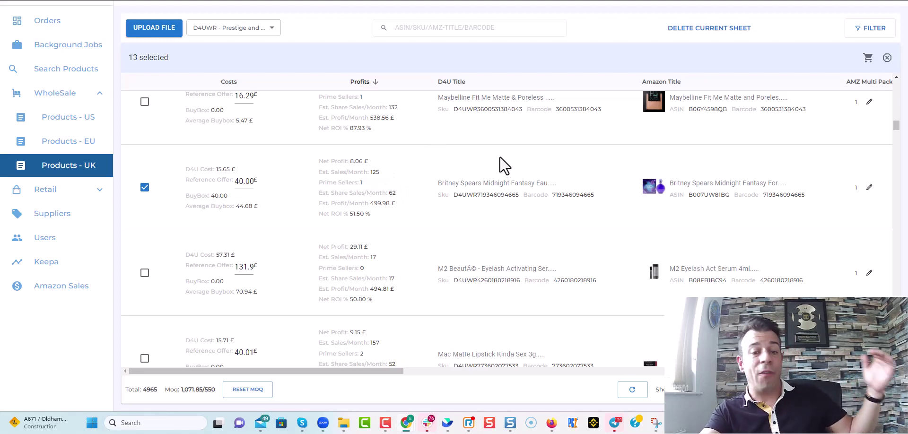
# Review the selected It Cosmetics Bye Bye Under Eye product's reference offer, estimated monthly sales, Prime sellers and net profit
pyautogui.scroll(-5, 379, 283)
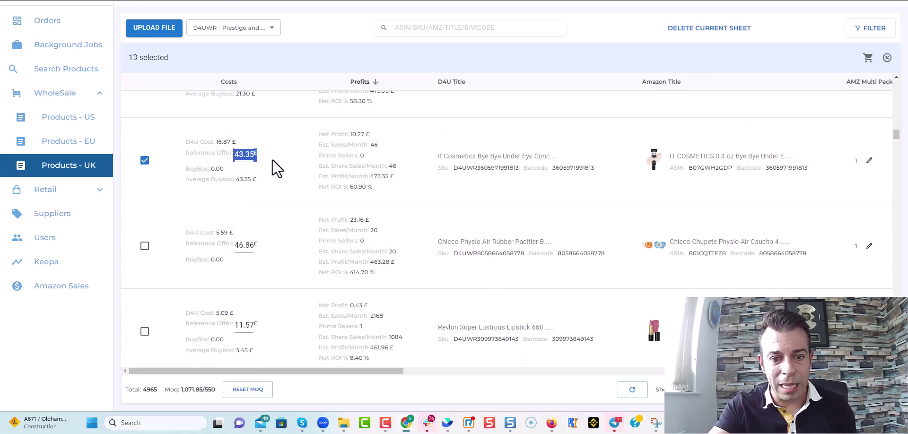
pyautogui.click(267, 186)
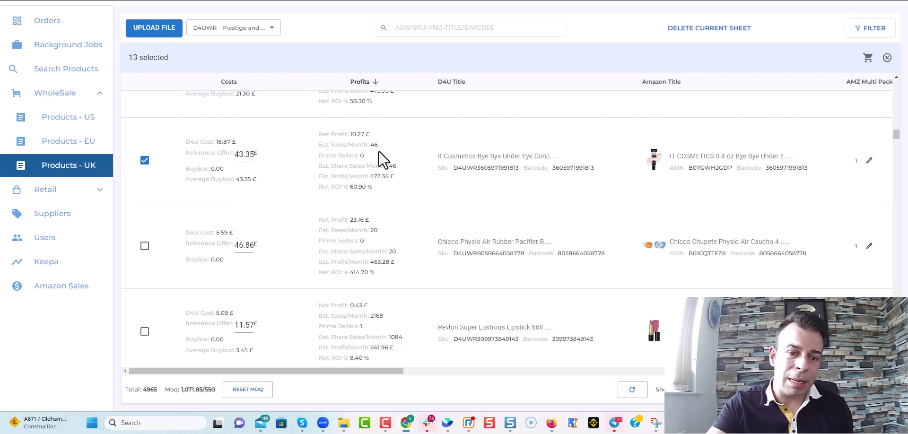
pyautogui.moveTo(339, 149); pyautogui.dragTo(316, 145)
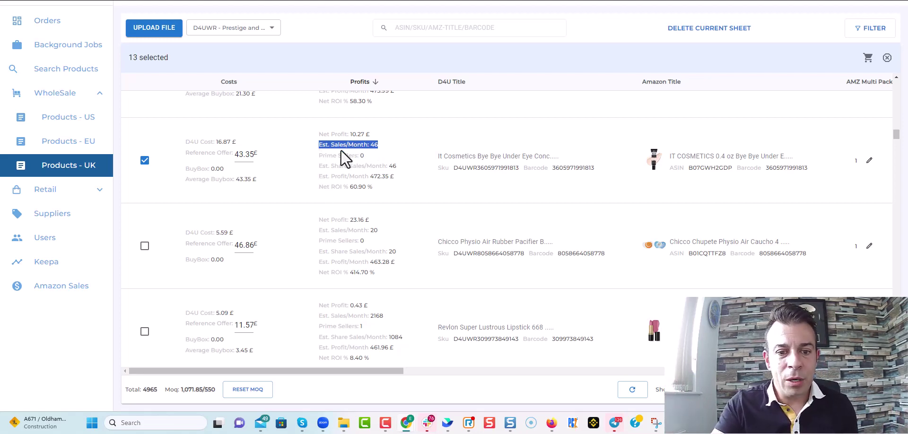
pyautogui.doubleClick(375, 146)
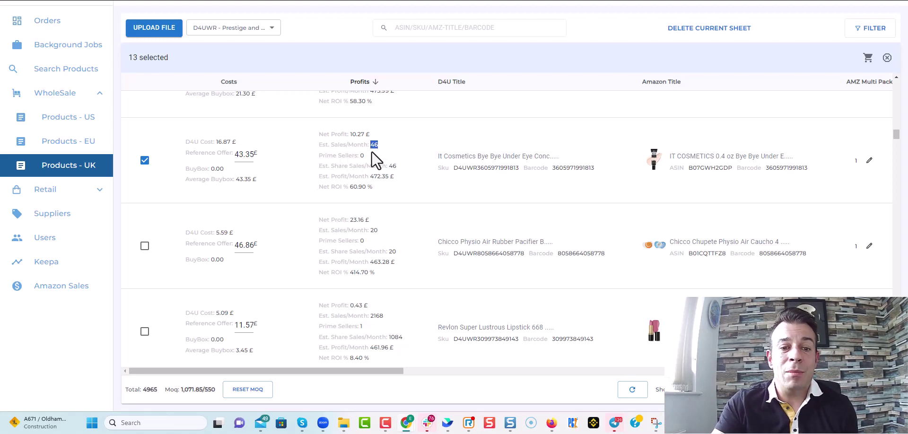
pyautogui.moveTo(318, 158); pyautogui.dragTo(378, 162)
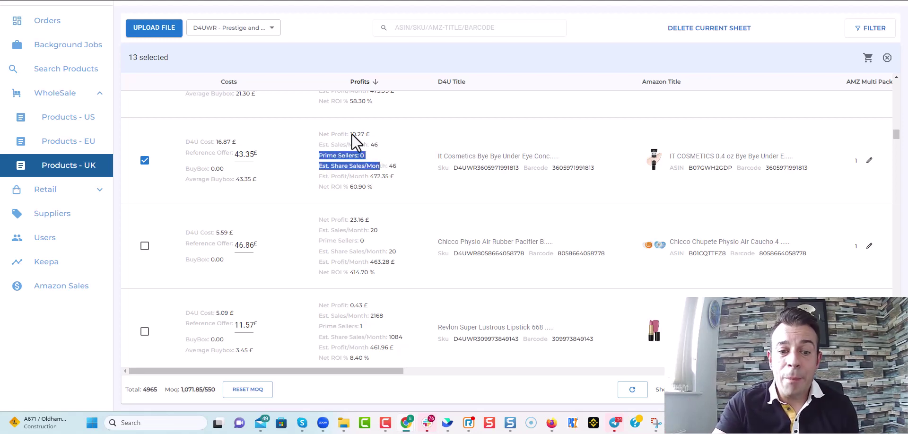
pyautogui.moveTo(352, 134); pyautogui.dragTo(379, 140)
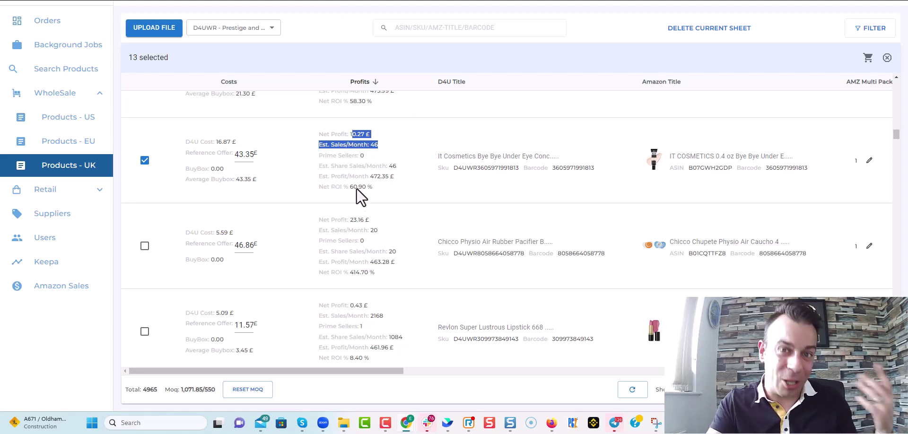
pyautogui.click(401, 122)
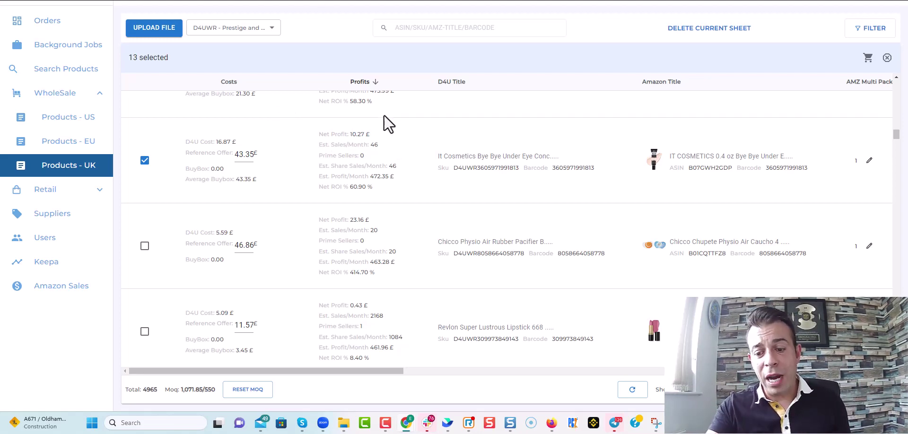
# Switch to Amazon Seller Central's catalogue search, examine the result for ASIN B01J4CWAIE, and return to the product sheet
pyautogui.click(551, 422)
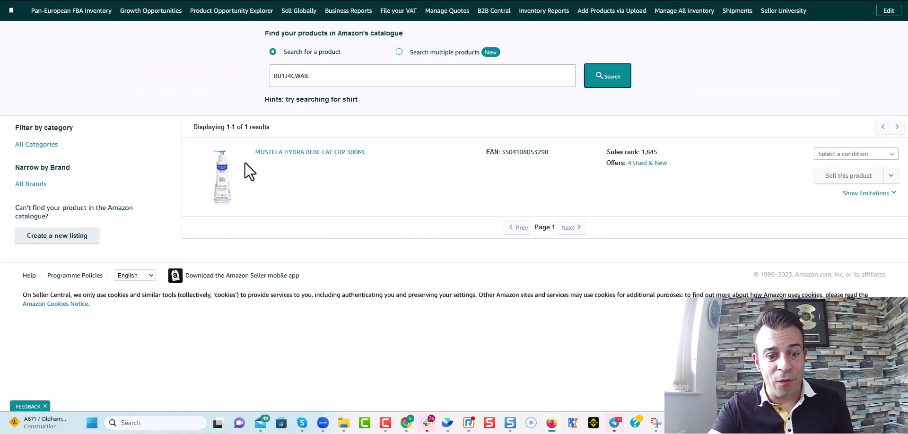
pyautogui.click(332, 83)
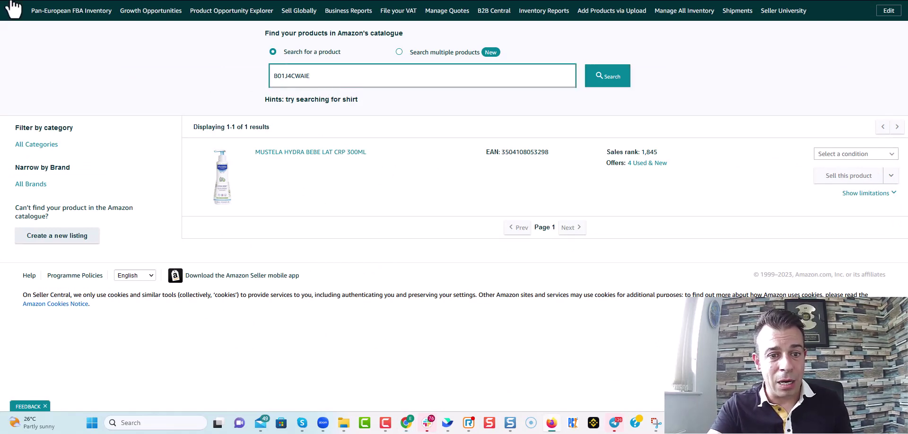
pyautogui.click(282, 85)
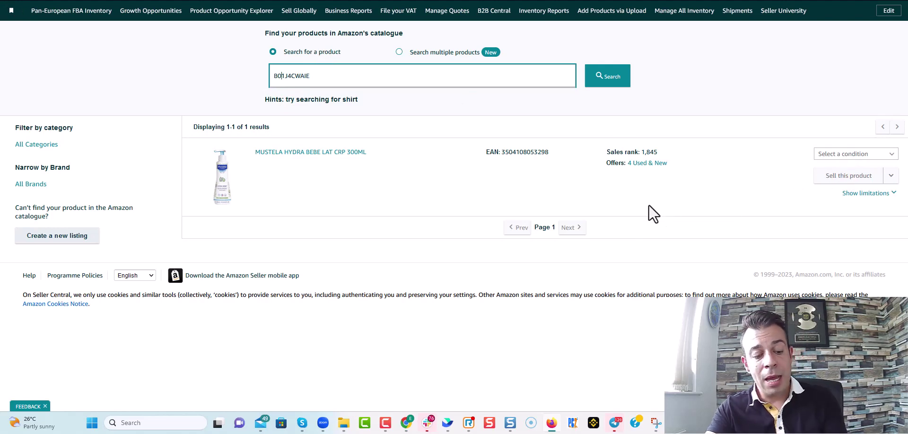
pyautogui.hotkey('alt', 'Tab')
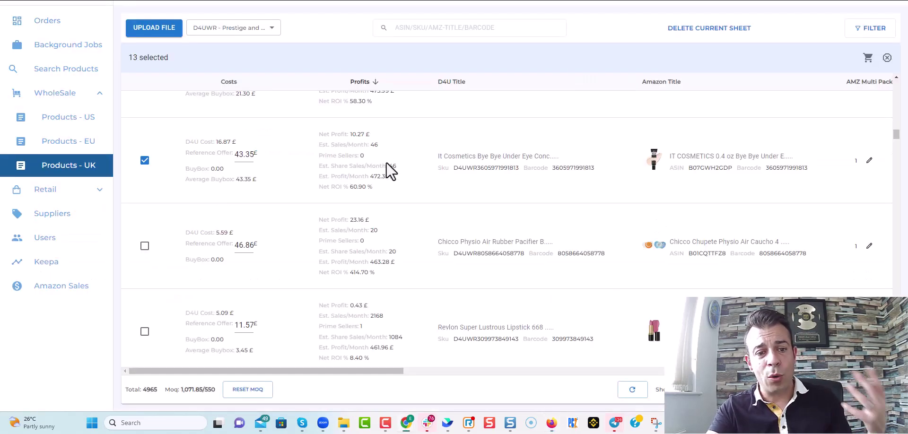